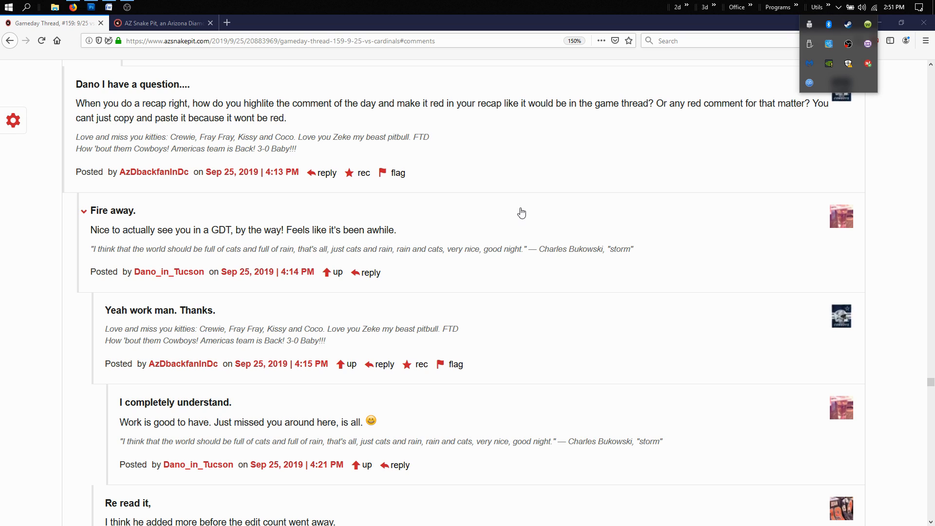
Step: Read through the comment discussion on how to put a red comment into a game recap
{"action": "scroll", "coordinate": [521, 213], "scroll_direction": "down", "scroll_amount": 10}
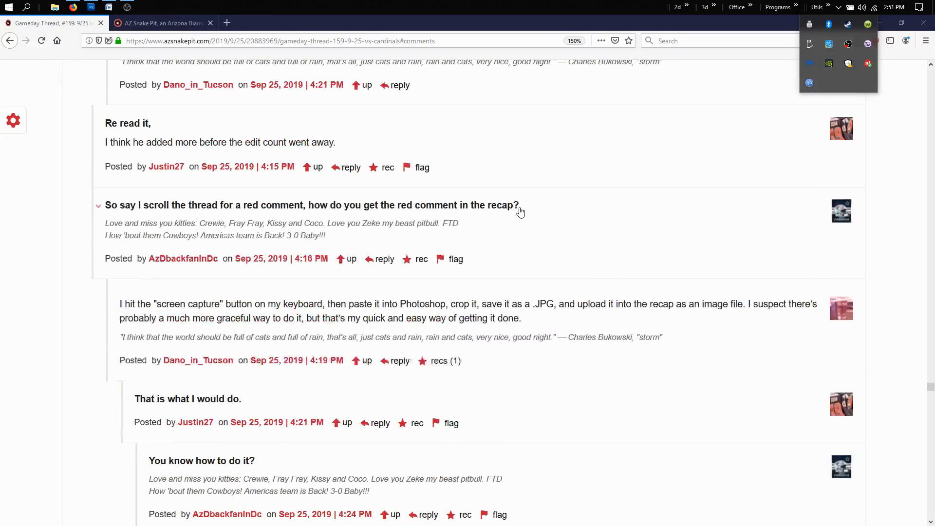
{"action": "scroll", "coordinate": [521, 211], "scroll_direction": "up", "scroll_amount": 5}
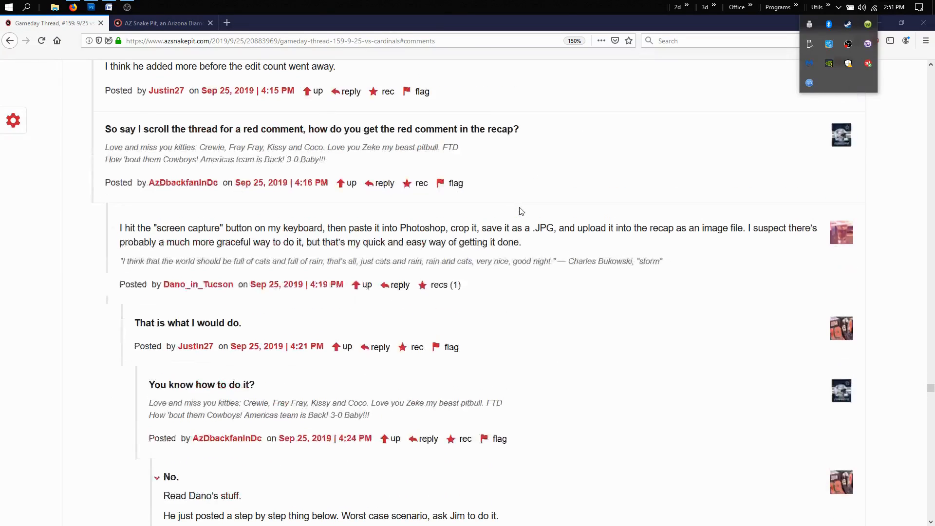
{"action": "scroll", "coordinate": [521, 211], "scroll_direction": "down", "scroll_amount": 1}
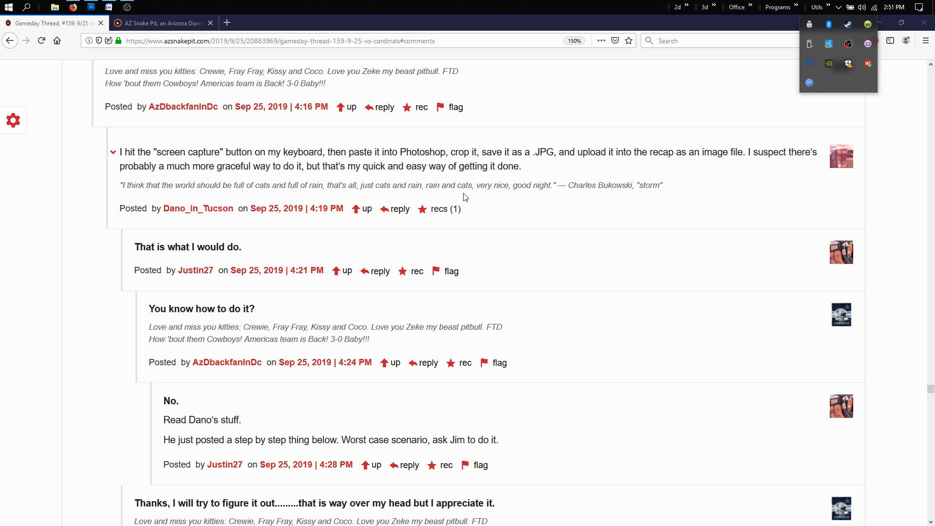
{"action": "scroll", "coordinate": [436, 180], "scroll_direction": "down", "scroll_amount": 10}
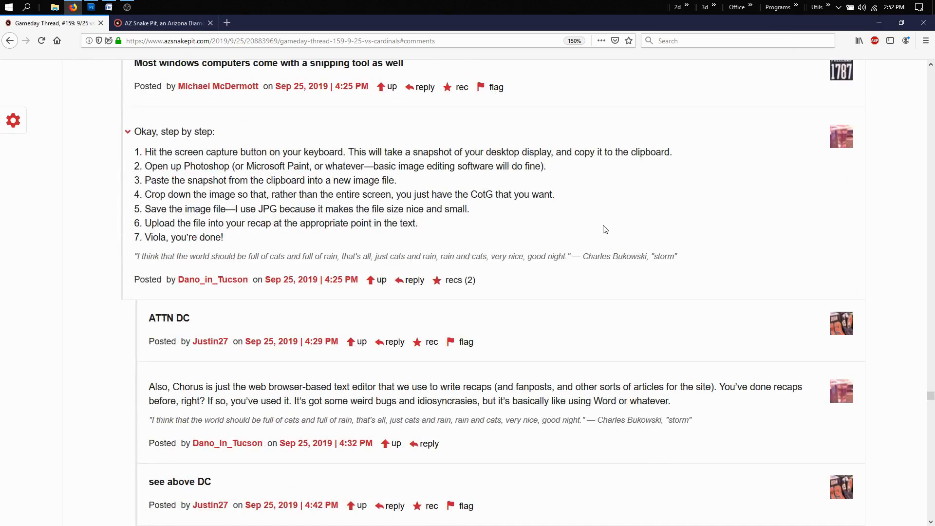
{"action": "scroll", "coordinate": [604, 230], "scroll_direction": "down", "scroll_amount": 10}
{"action": "scroll", "coordinate": [604, 230], "scroll_direction": "down", "scroll_amount": 6}
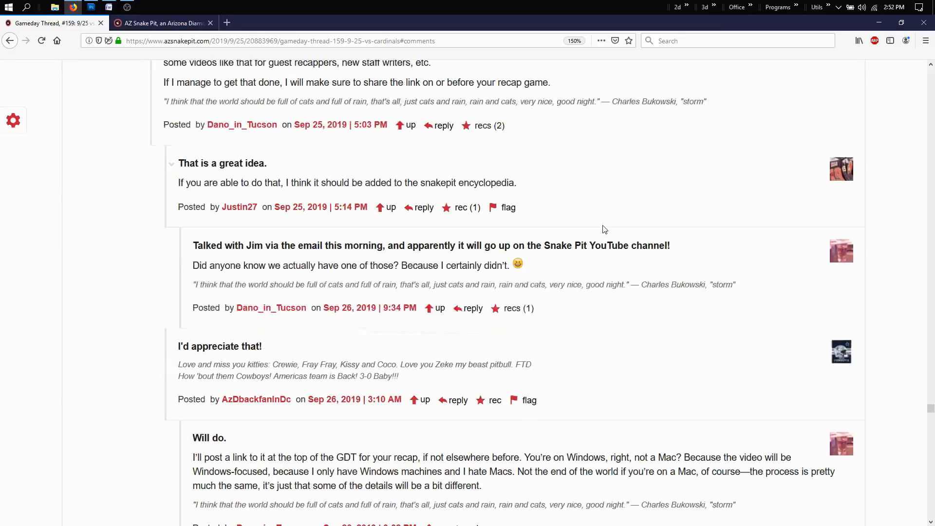
{"action": "scroll", "coordinate": [604, 230], "scroll_direction": "down", "scroll_amount": 1}
Step: Find the red-highlighted comment "Goldy is gonna hit into a double play to end the game." in the thread and bring it fully into view
{"action": "scroll", "coordinate": [604, 229], "scroll_direction": "down", "scroll_amount": 12}
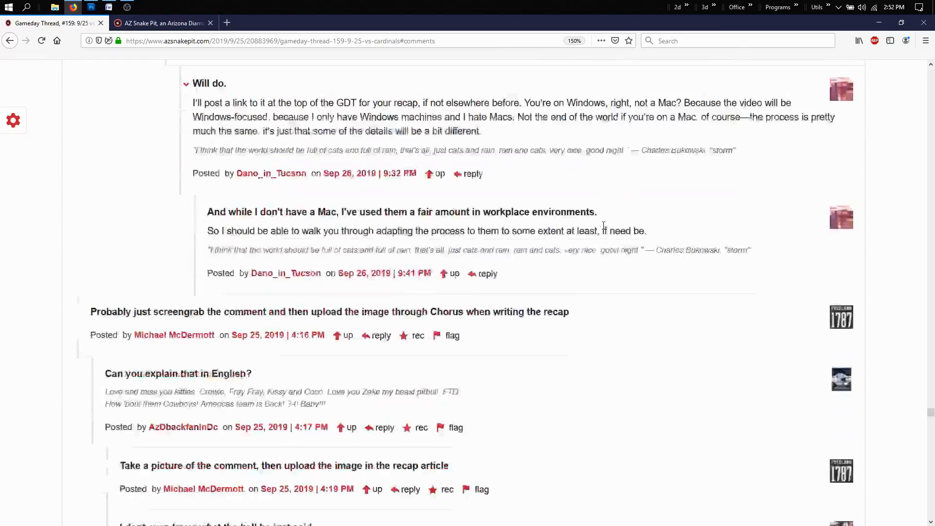
{"action": "scroll", "coordinate": [604, 226], "scroll_direction": "down", "scroll_amount": 15}
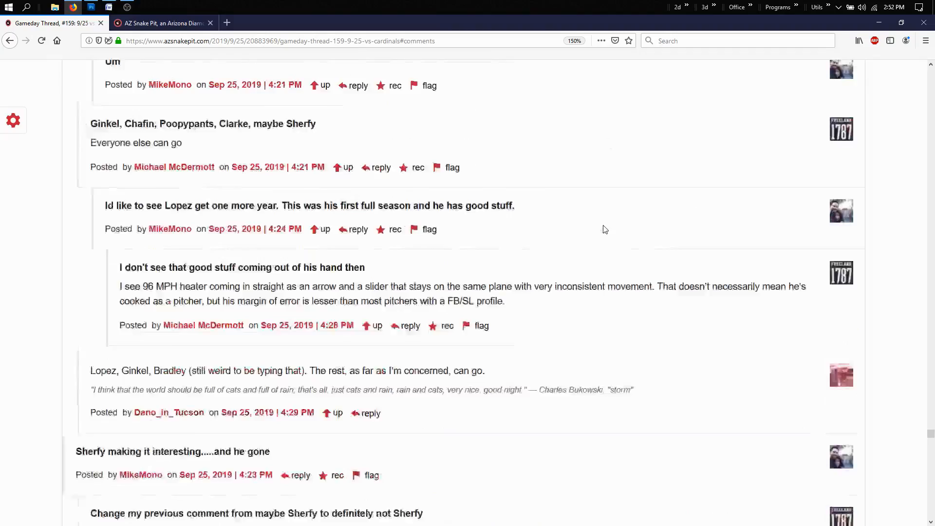
{"action": "scroll", "coordinate": [604, 229], "scroll_direction": "down", "scroll_amount": 15}
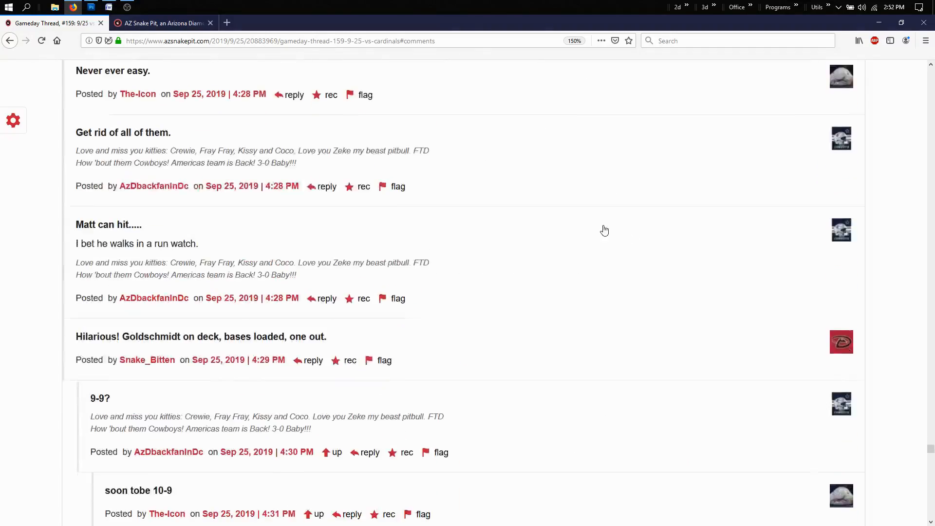
{"action": "scroll", "coordinate": [607, 230], "scroll_direction": "down", "scroll_amount": 10}
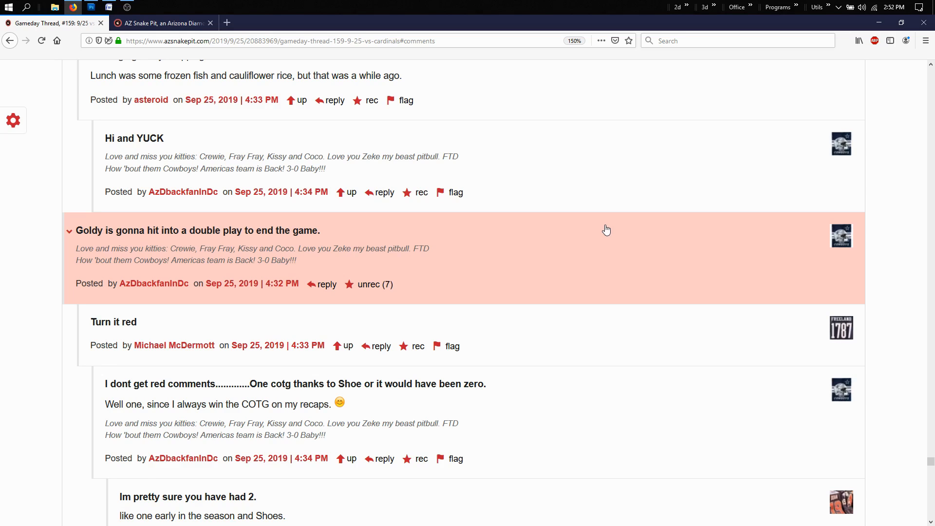
{"action": "scroll", "coordinate": [606, 230], "scroll_direction": "up", "scroll_amount": 5}
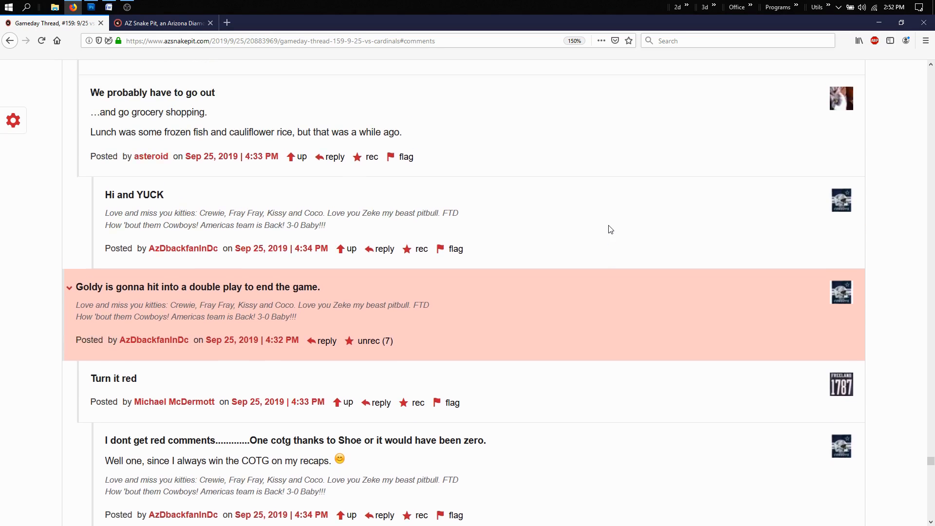
{"action": "scroll", "coordinate": [611, 229], "scroll_direction": "down", "scroll_amount": 1}
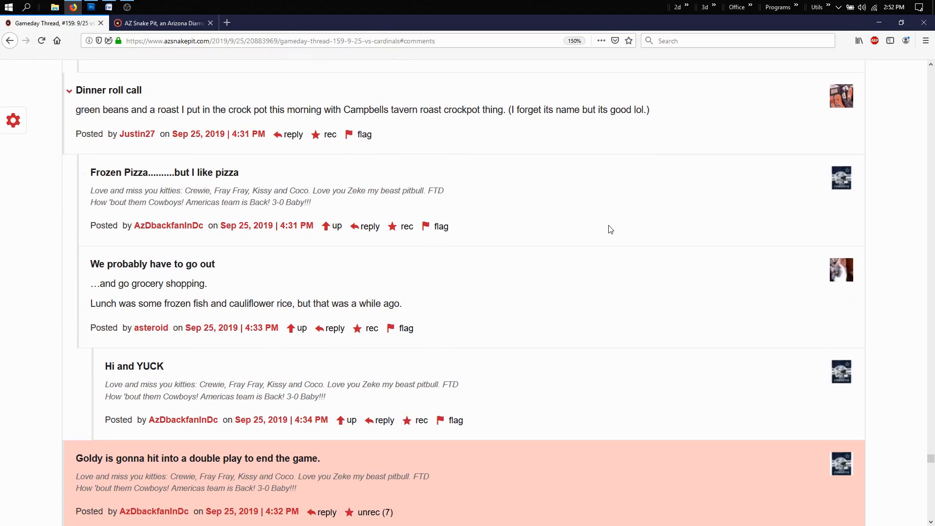
{"action": "scroll", "coordinate": [610, 230], "scroll_direction": "up", "scroll_amount": 1}
{"action": "scroll", "coordinate": [611, 230], "scroll_direction": "down", "scroll_amount": 1}
{"action": "scroll", "coordinate": [610, 230], "scroll_direction": "down", "scroll_amount": 4}
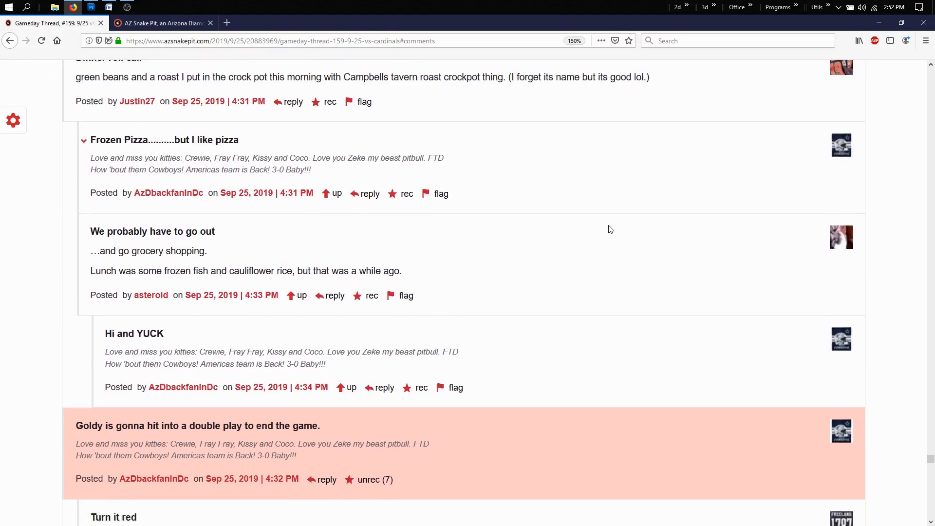
{"action": "scroll", "coordinate": [609, 231], "scroll_direction": "up", "scroll_amount": 1}
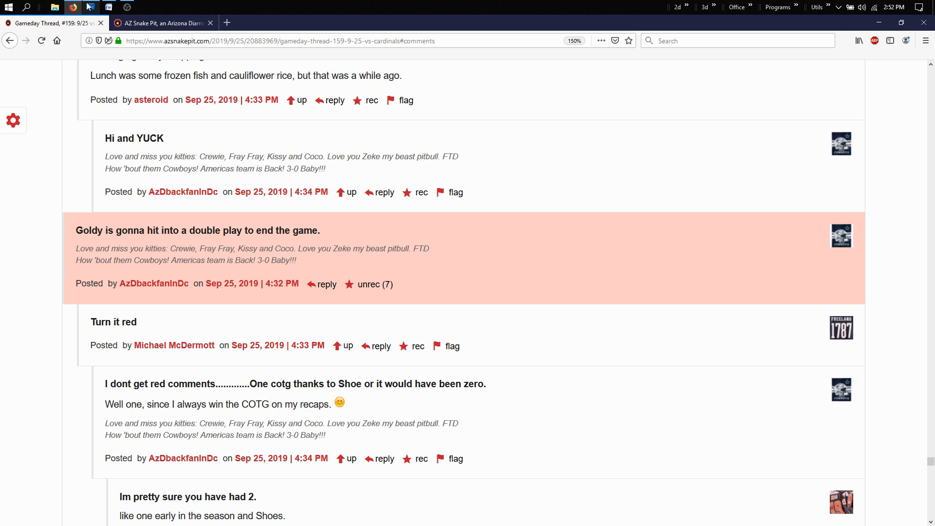
Step: Switch to Photoshop and examine the print screen key in the keyboard.jpg photo
{"action": "mouse_move", "coordinate": [91, 6]}
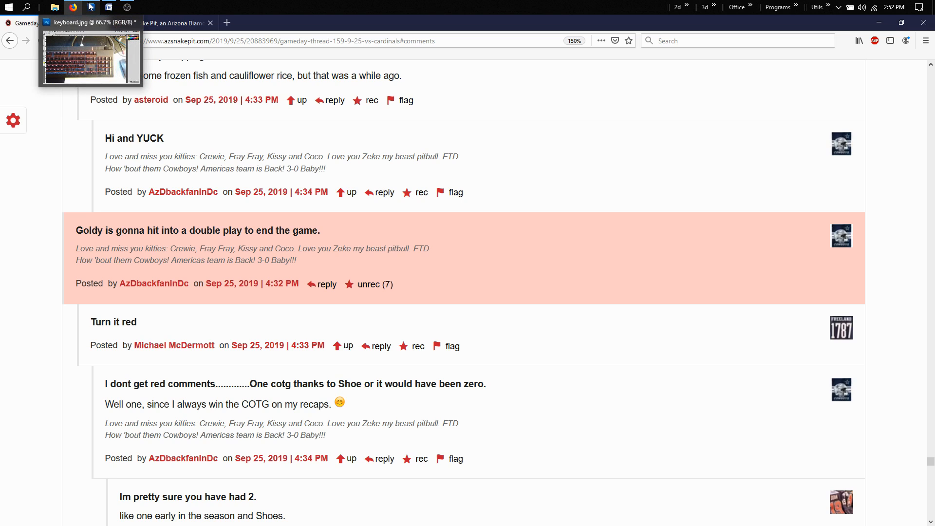
{"action": "left_click", "coordinate": [90, 6]}
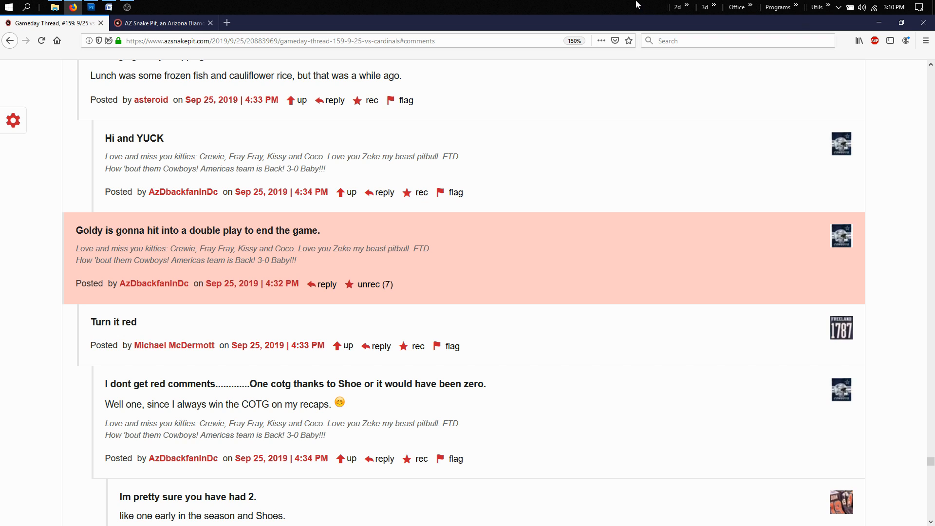
{"action": "left_click", "coordinate": [92, 7]}
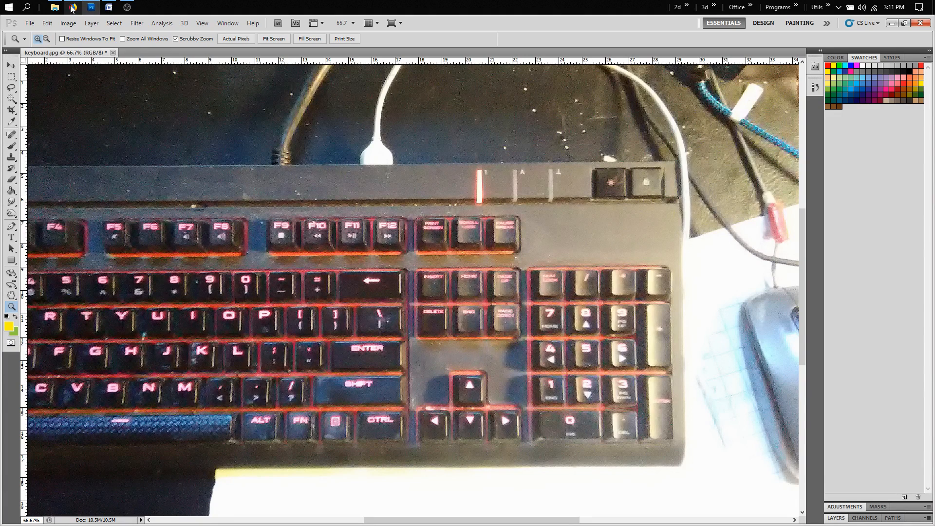
{"action": "mouse_move", "coordinate": [72, 8]}
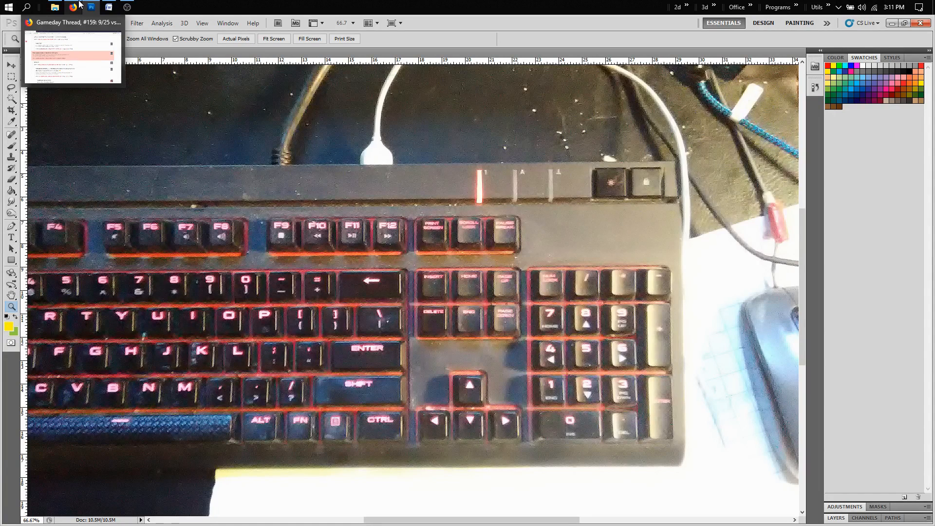
Step: Launch Paint from the Windows Accessories group
{"action": "left_click", "coordinate": [9, 7]}
{"action": "scroll", "coordinate": [53, 124], "scroll_direction": "down", "scroll_amount": 5}
{"action": "scroll", "coordinate": [54, 123], "scroll_direction": "down", "scroll_amount": 20}
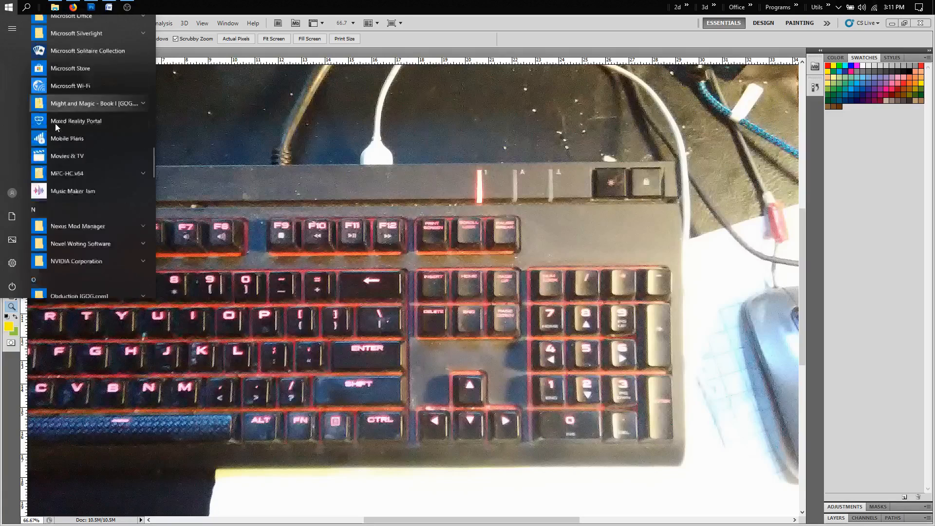
{"action": "scroll", "coordinate": [56, 123], "scroll_direction": "down", "scroll_amount": 20}
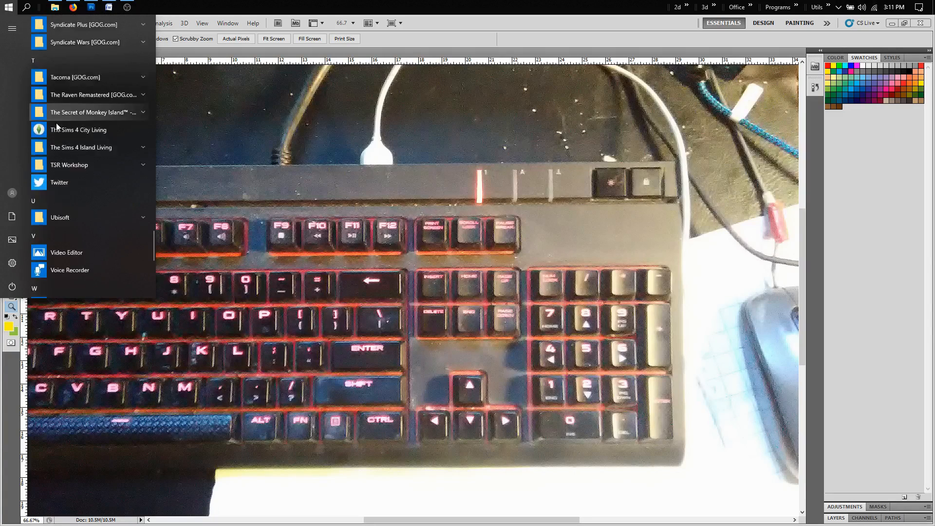
{"action": "scroll", "coordinate": [56, 123], "scroll_direction": "down", "scroll_amount": 3}
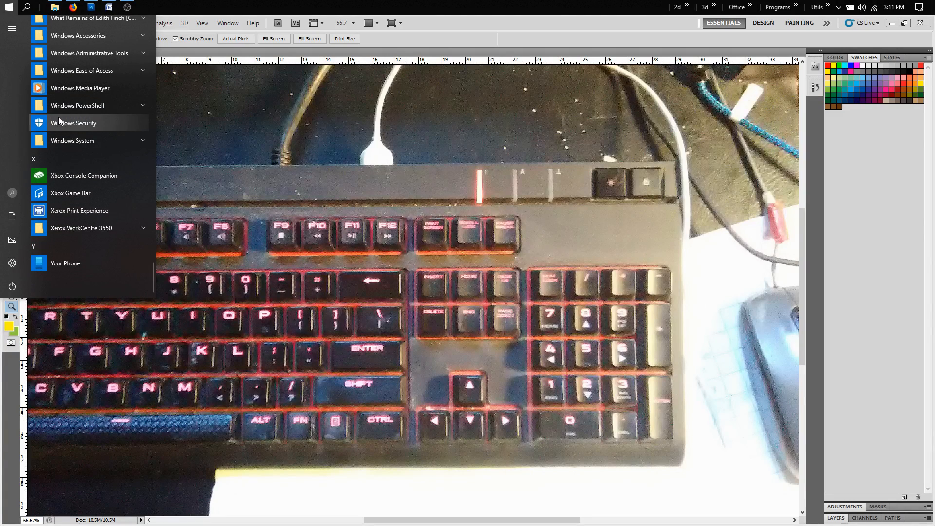
{"action": "scroll", "coordinate": [58, 117], "scroll_direction": "up", "scroll_amount": 5}
{"action": "left_click", "coordinate": [92, 120]}
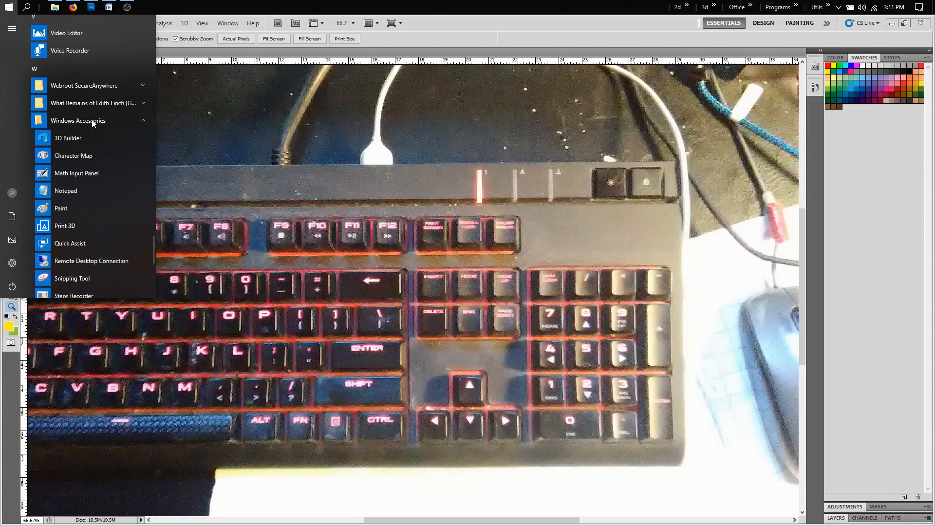
{"action": "left_click", "coordinate": [64, 209]}
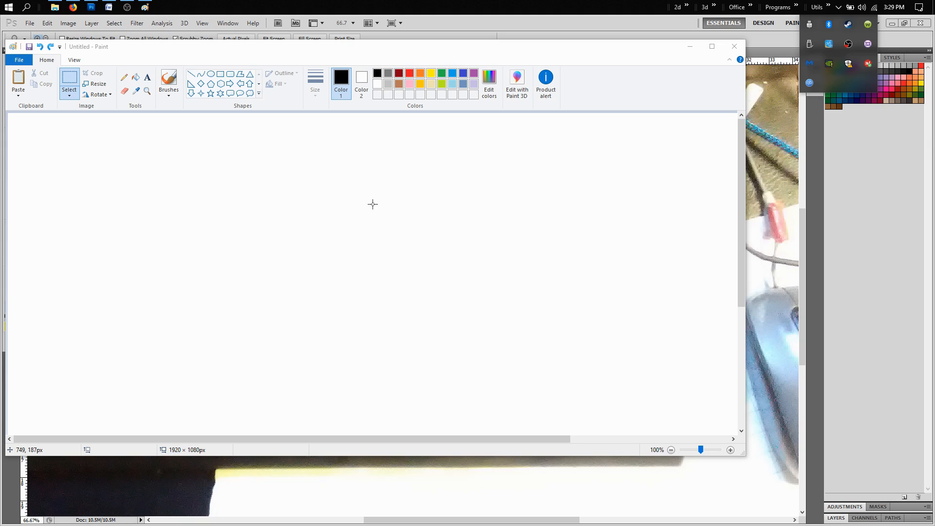
Step: Paste the captured screenshot from the clipboard into the blank Paint canvas and maximize the window
{"action": "left_click", "coordinate": [21, 84]}
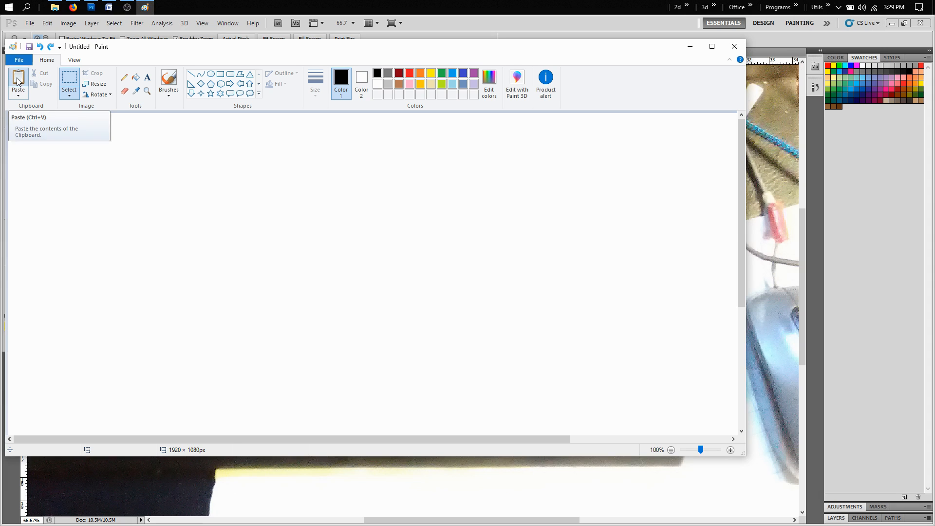
{"action": "left_click", "coordinate": [18, 81]}
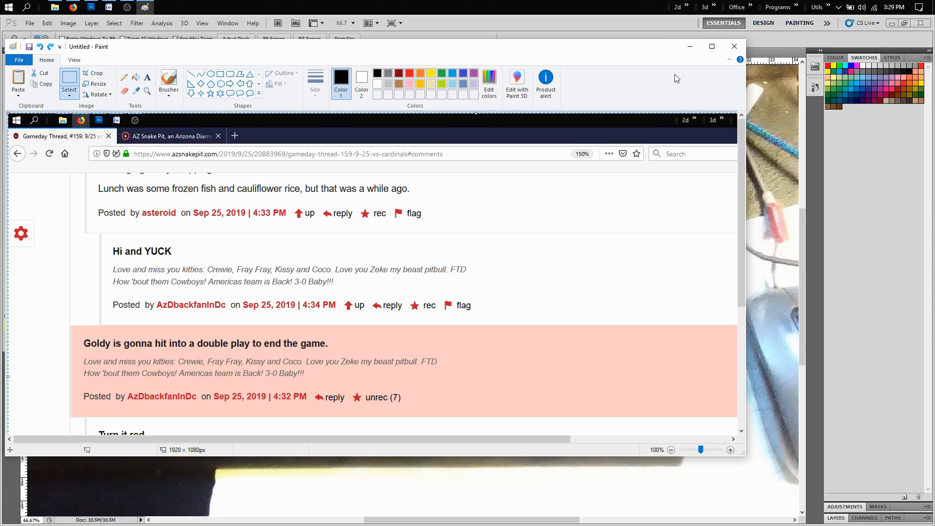
{"action": "left_click", "coordinate": [712, 47]}
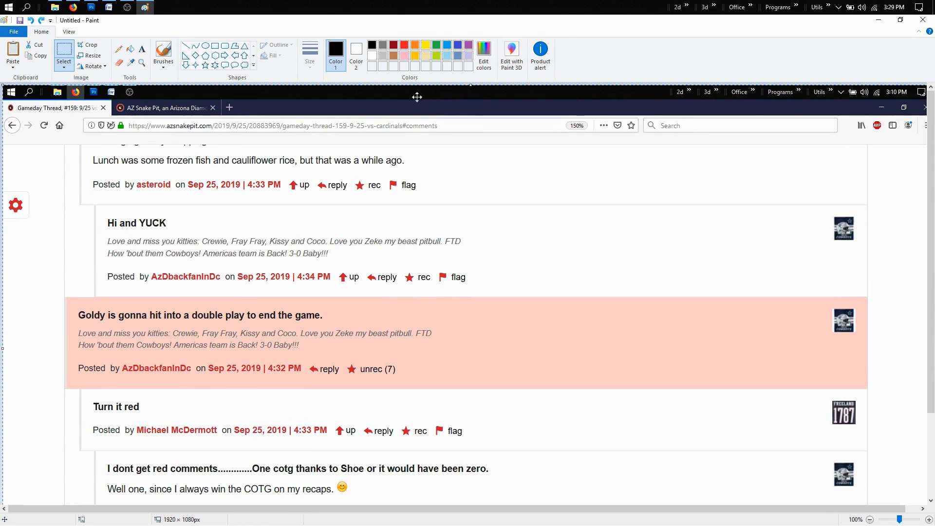
Step: Crop the pasted screenshot to just the red-highlighted comment, about 1657 × 198 px
{"action": "left_click", "coordinate": [61, 53]}
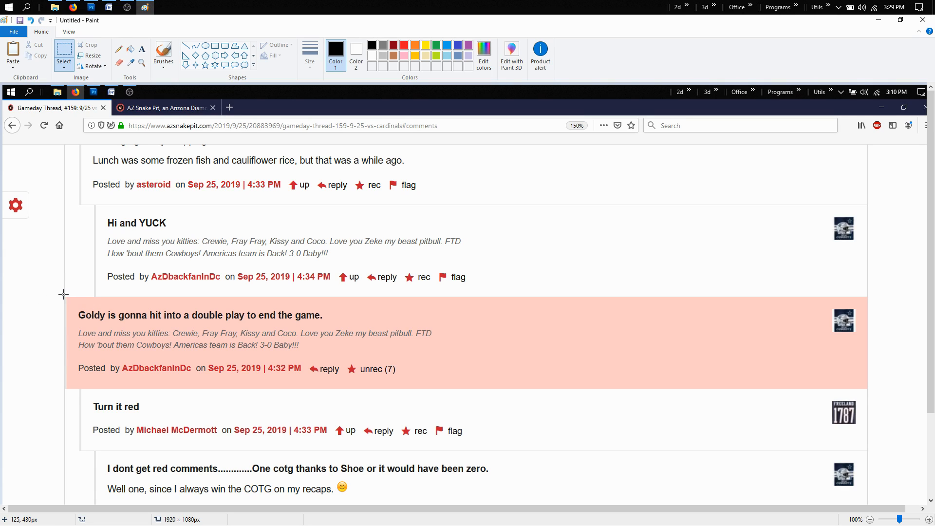
{"action": "mouse_move", "coordinate": [64, 294]}
{"action": "left_mouse_down"}
{"action": "mouse_move", "coordinate": [124, 341]}
{"action": "mouse_move", "coordinate": [225, 383]}
{"action": "mouse_move", "coordinate": [411, 399]}
{"action": "mouse_move", "coordinate": [870, 390]}
{"action": "left_mouse_up"}
{"action": "left_click_drag", "start_coordinate": [871, 390], "coordinate": [870, 390]}
{"action": "left_click", "coordinate": [92, 49]}
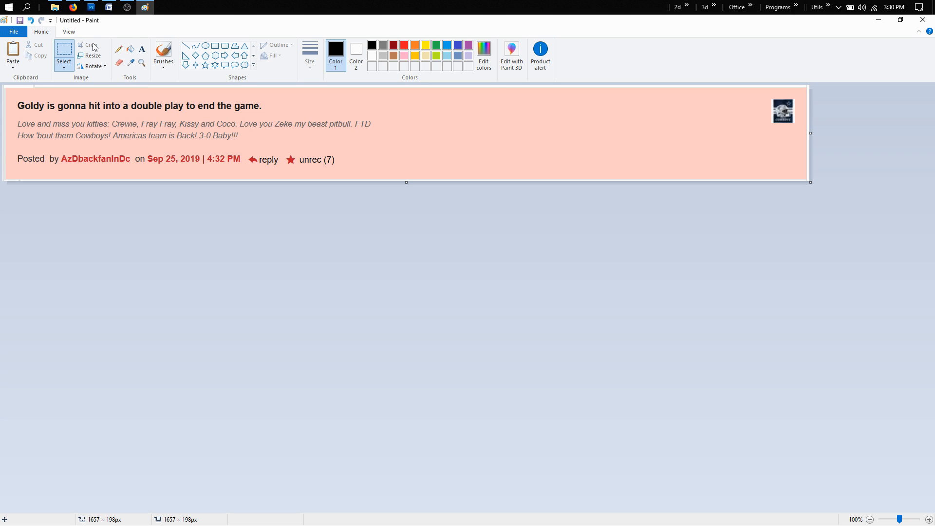
Step: Save the cropped image to the Desktop as a JPEG picture named COTG
{"action": "left_click", "coordinate": [14, 32]}
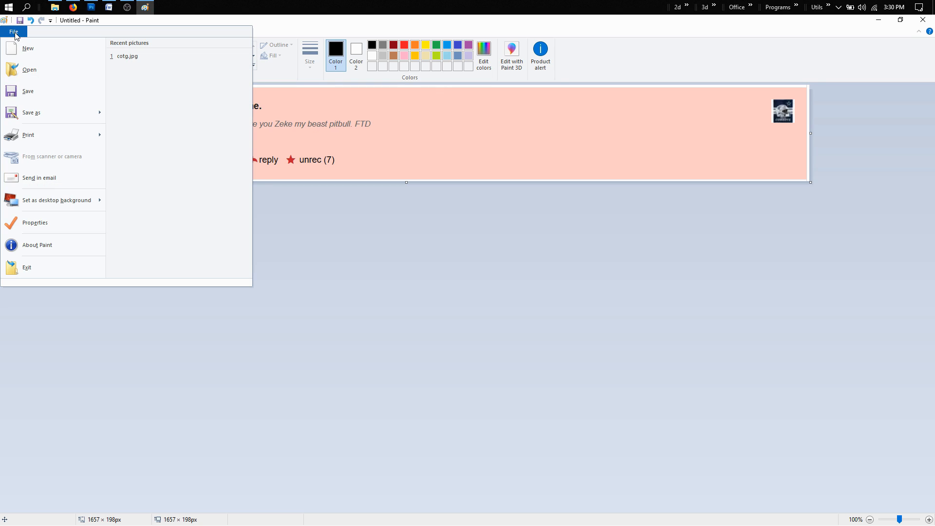
{"action": "mouse_move", "coordinate": [34, 113]}
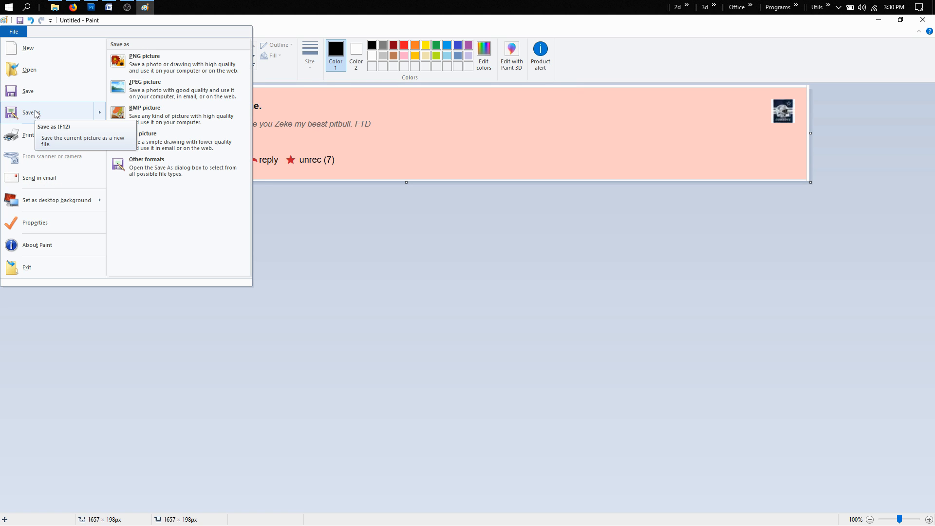
{"action": "left_click", "coordinate": [157, 98]}
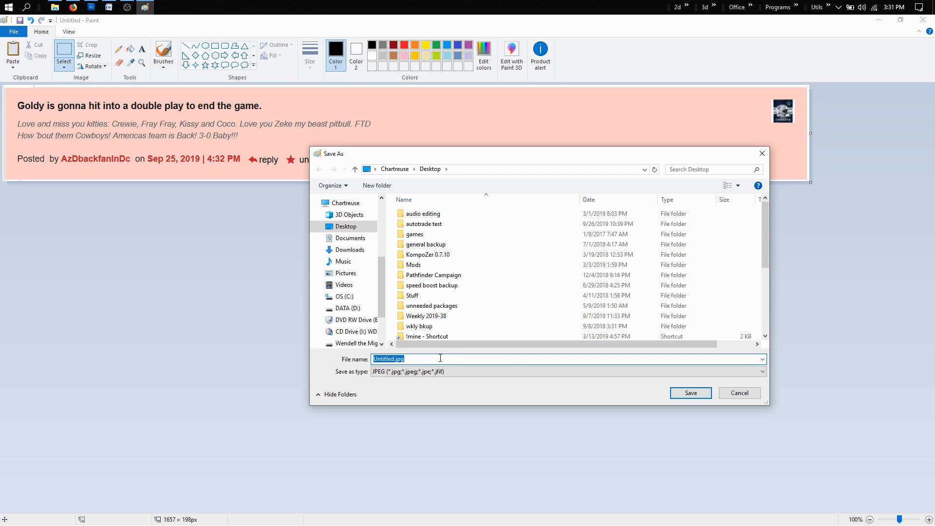
{"action": "type", "text": "CO"}
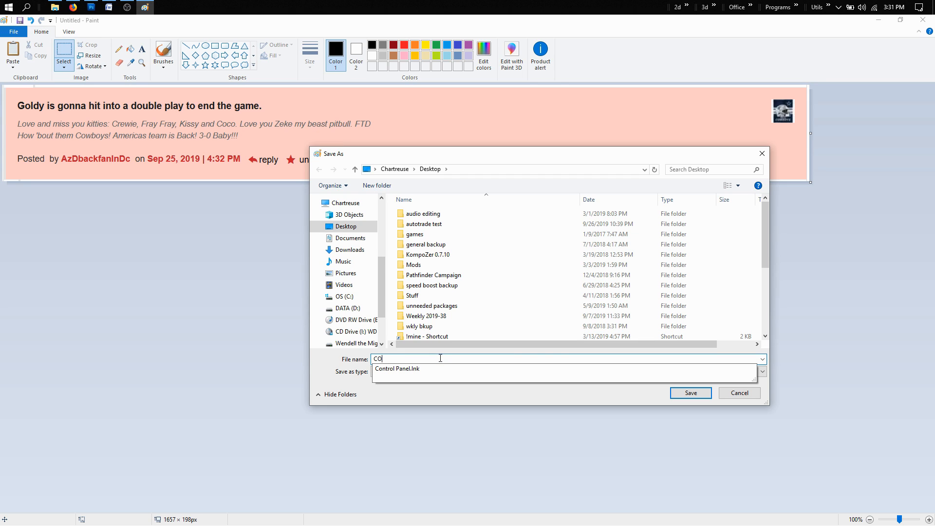
{"action": "type", "text": "TG"}
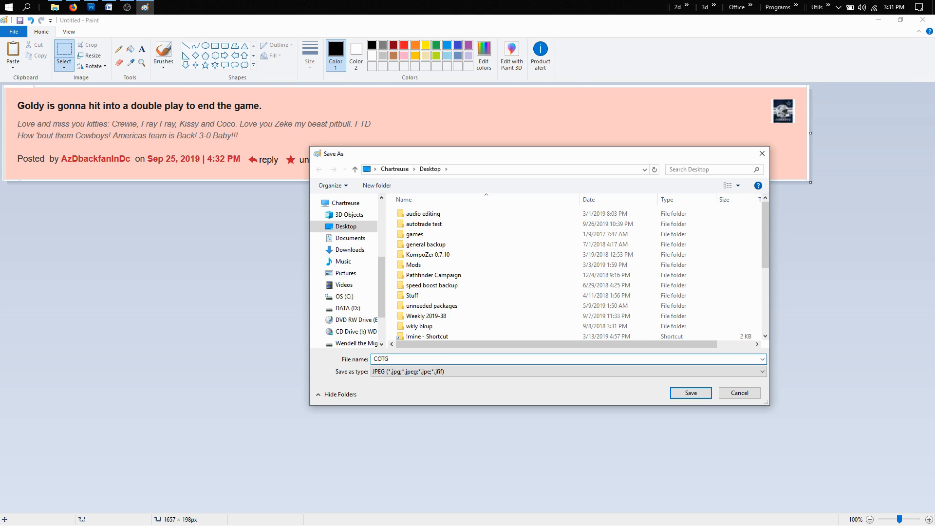
{"action": "key", "text": "Return"}
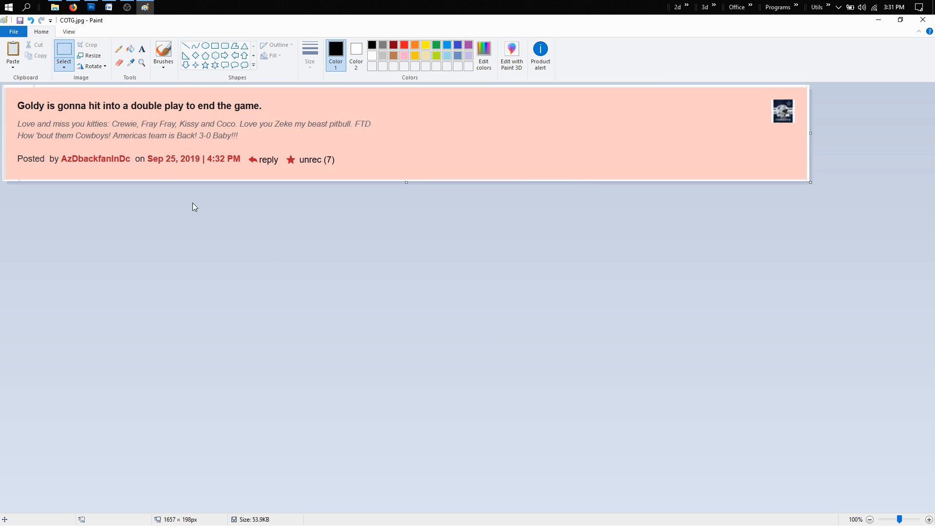
Step: Switch back to the Gameday Thread page in Firefox
{"action": "mouse_move", "coordinate": [72, 6]}
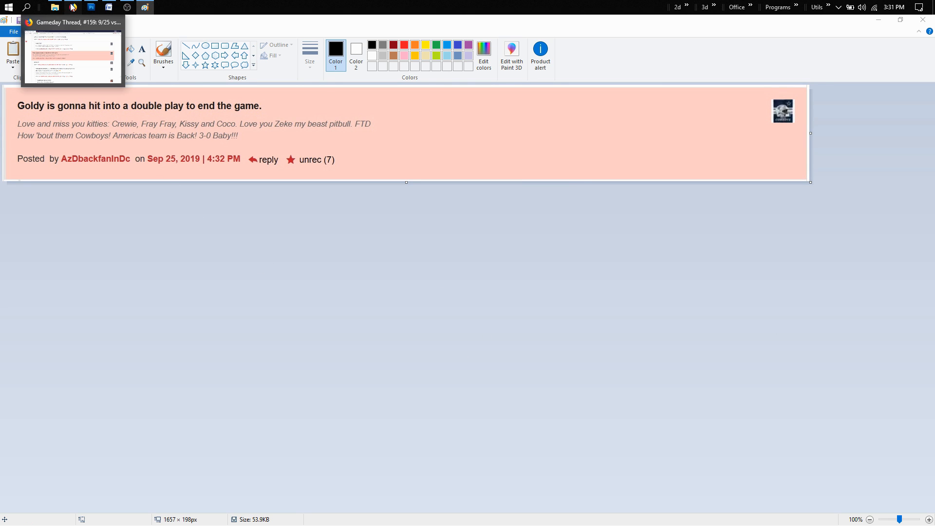
{"action": "left_click", "coordinate": [72, 6]}
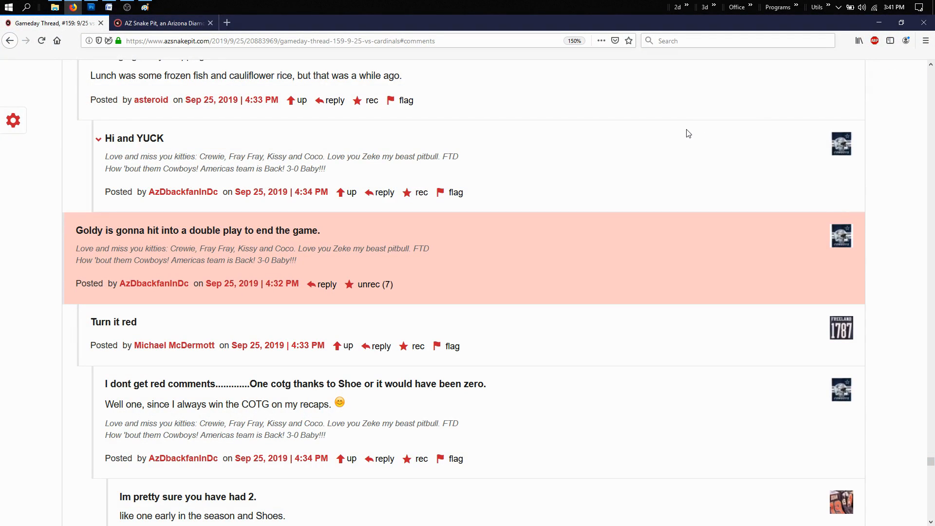
Step: Open the site's FanPosts section from the Gameday Thread page and start a new FanPost
{"action": "scroll", "coordinate": [688, 133], "scroll_direction": "up", "scroll_amount": 12}
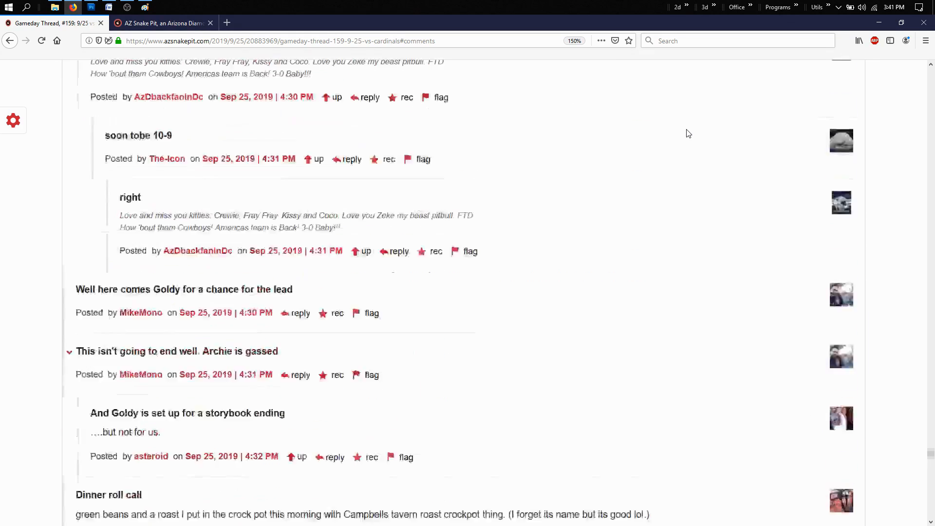
{"action": "scroll", "coordinate": [689, 133], "scroll_direction": "up", "scroll_amount": 10}
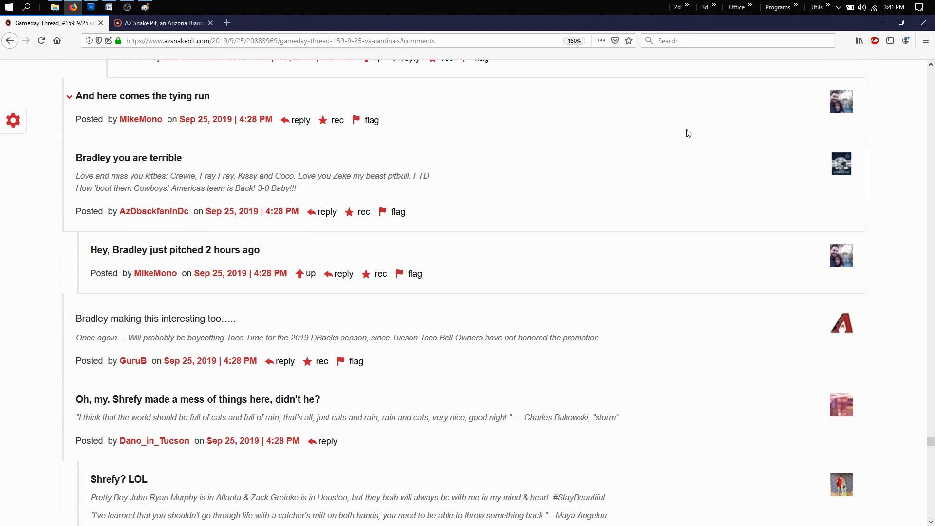
{"action": "scroll", "coordinate": [689, 134], "scroll_direction": "up", "scroll_amount": 12}
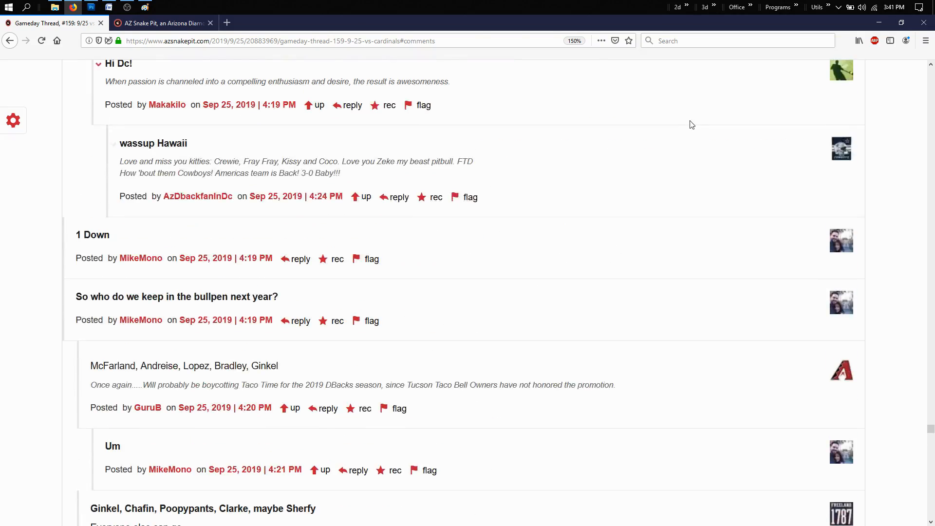
{"action": "scroll", "coordinate": [692, 124], "scroll_direction": "up", "scroll_amount": 10}
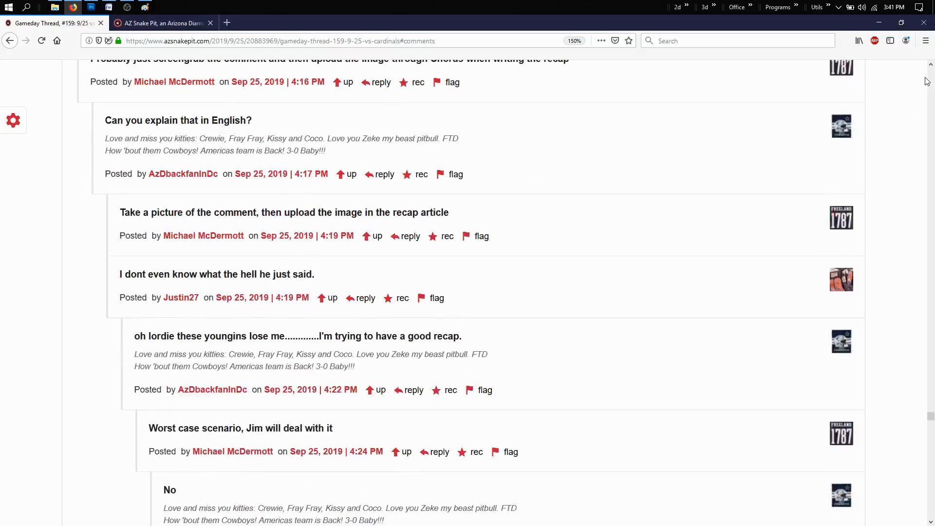
{"action": "scroll", "coordinate": [928, 81], "scroll_direction": "up", "scroll_amount": 15}
{"action": "scroll", "coordinate": [931, 81], "scroll_direction": "up", "scroll_amount": 20}
{"action": "scroll", "coordinate": [931, 80], "scroll_direction": "up", "scroll_amount": 3}
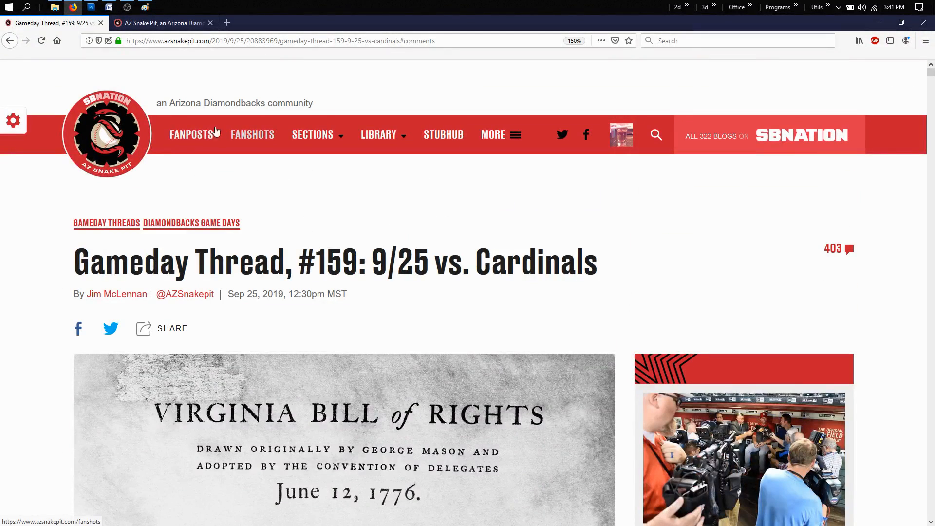
{"action": "left_click", "coordinate": [196, 136]}
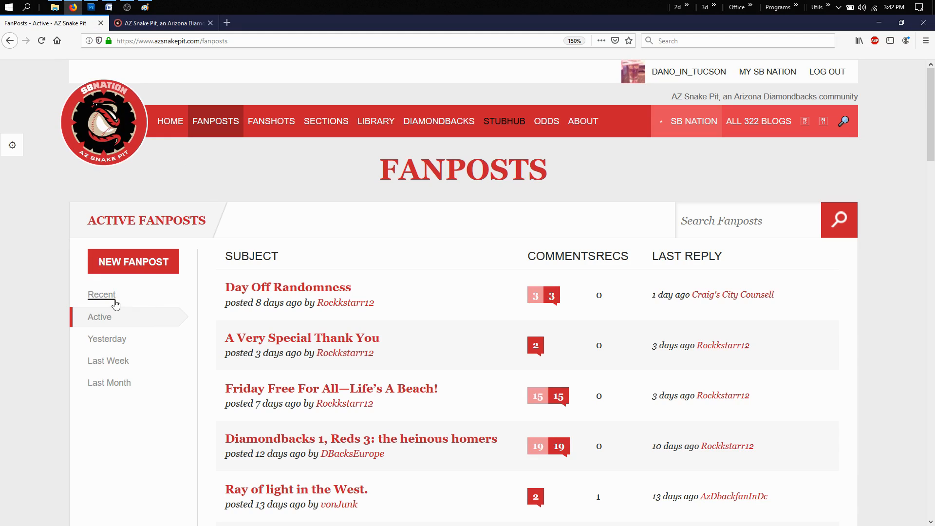
{"action": "left_click", "coordinate": [151, 268]}
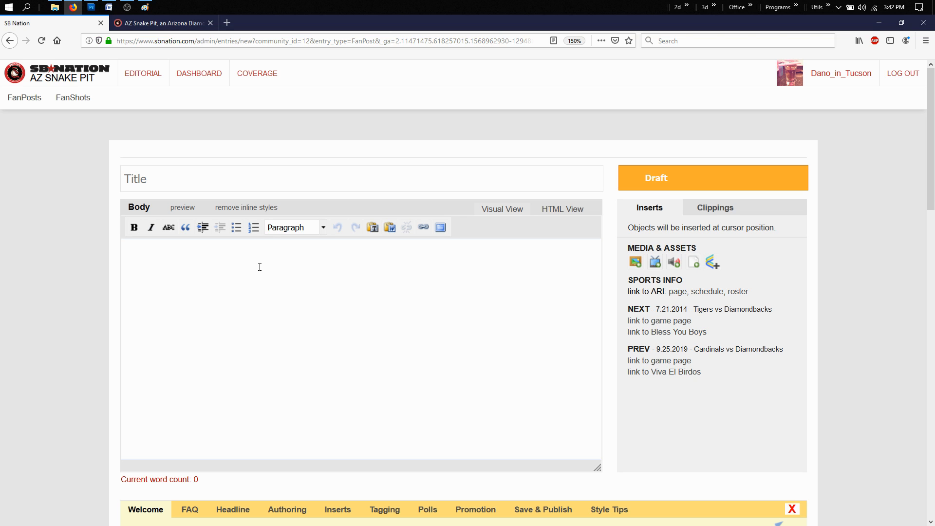
Step: Give the new FanPost the title "baseball BASEBALL baseBALL"
{"action": "scroll", "coordinate": [370, 265], "scroll_direction": "down", "scroll_amount": 2}
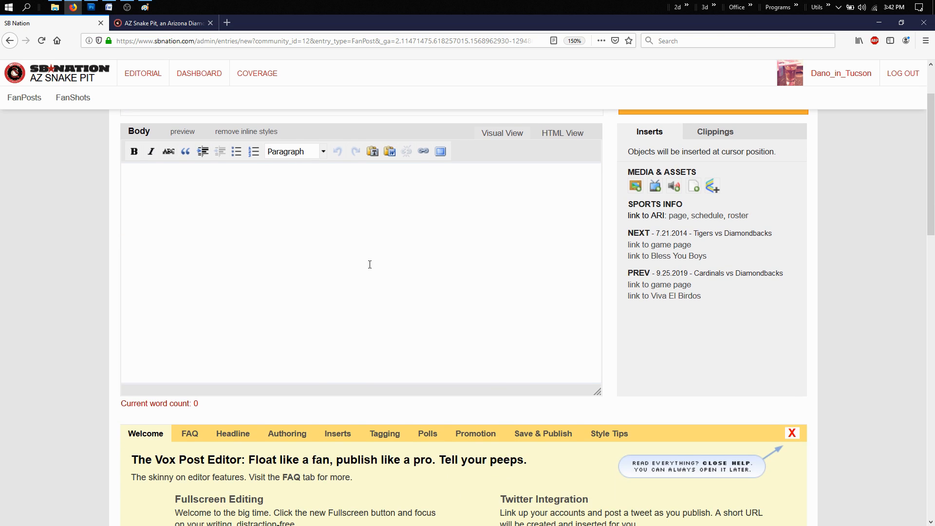
{"action": "scroll", "coordinate": [371, 263], "scroll_direction": "up", "scroll_amount": 2}
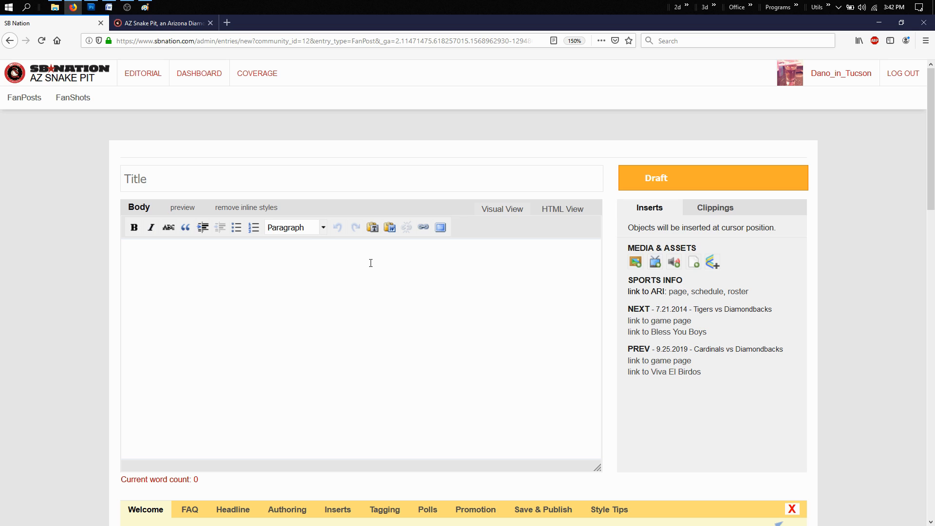
{"action": "left_click", "coordinate": [241, 183]}
{"action": "type", "text": "baseball BASEBAL"}
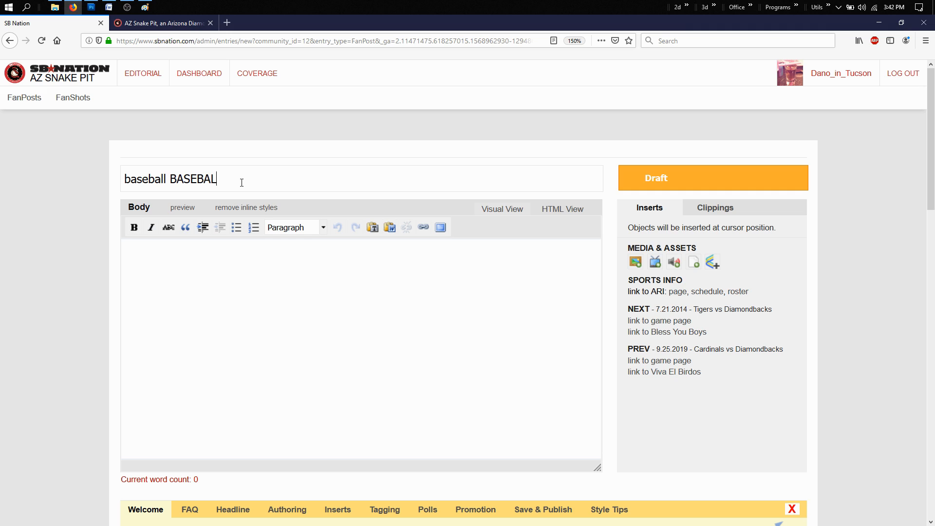
{"action": "type", "text": "L baseBALL"}
Step: Fill the post body with five copies of the title text, then the line "DC IS AWESOME, AND HERE'S PROOF, COMMENT OF THE GAME, BABY!"
{"action": "key", "text": "ctrl+a"}
{"action": "key", "text": "ctrl+c"}
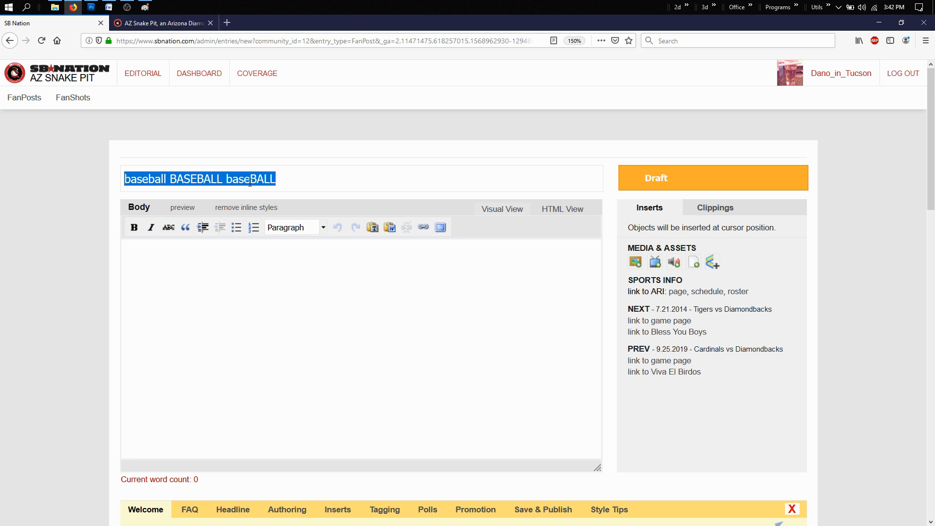
{"action": "left_click", "coordinate": [204, 260]}
{"action": "key", "text": "ctrl+v"}
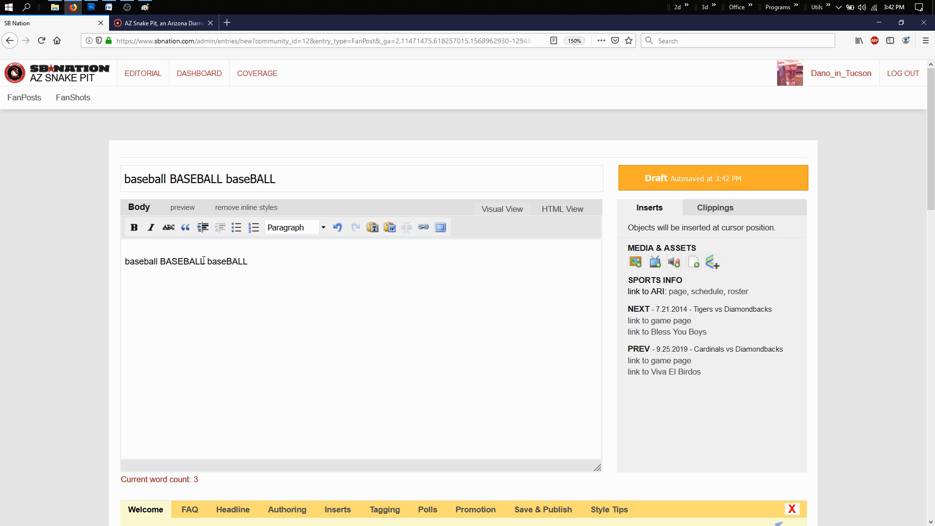
{"action": "key", "text": "Return"}
{"action": "key", "text": "ctrl+v"}
{"action": "key", "text": "Return"}
{"action": "key", "text": "ctrl+v"}
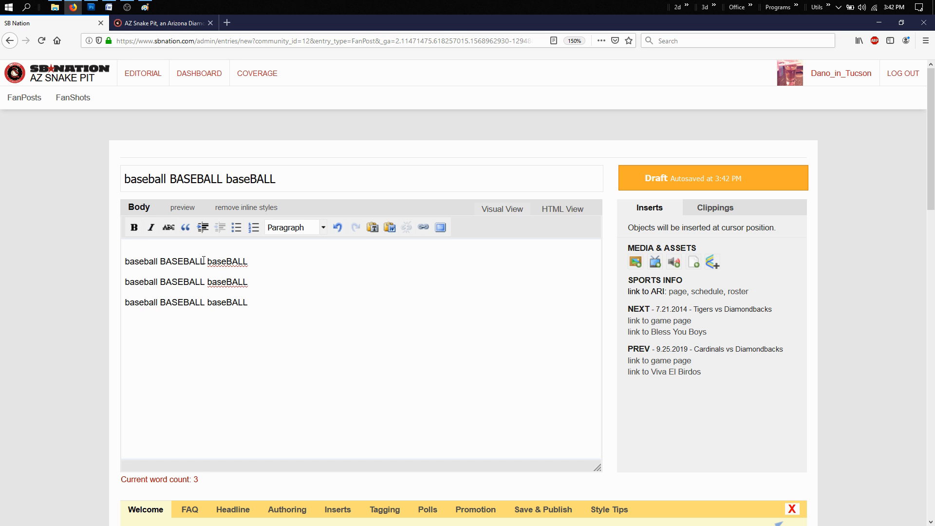
{"action": "key", "text": "Return"}
{"action": "key", "text": "ctrl+v"}
{"action": "key", "text": "Return"}
{"action": "key", "text": "ctrl+v"}
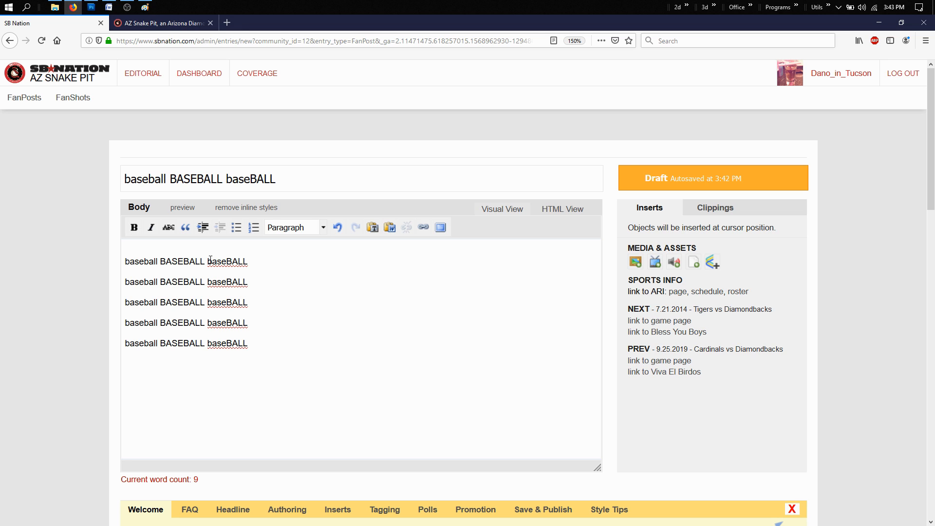
{"action": "type", "text": "DC IS AWESOME, AND HERE'"}
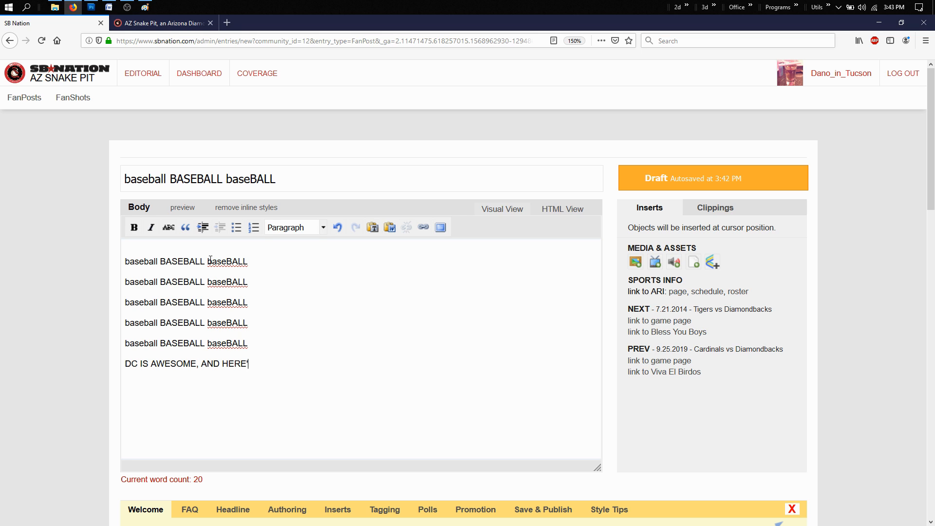
{"action": "type", "text": "S PROOF, COMMENT OF THE GAME, BABY!"}
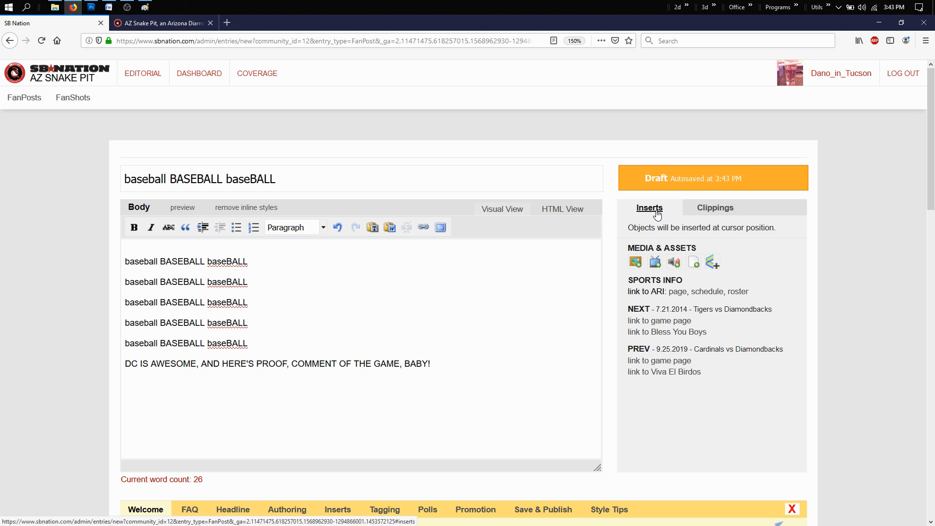
Step: Upload cotg.jpg from the Desktop's Stuff folder and insert the image below the body text
{"action": "left_click", "coordinate": [635, 263]}
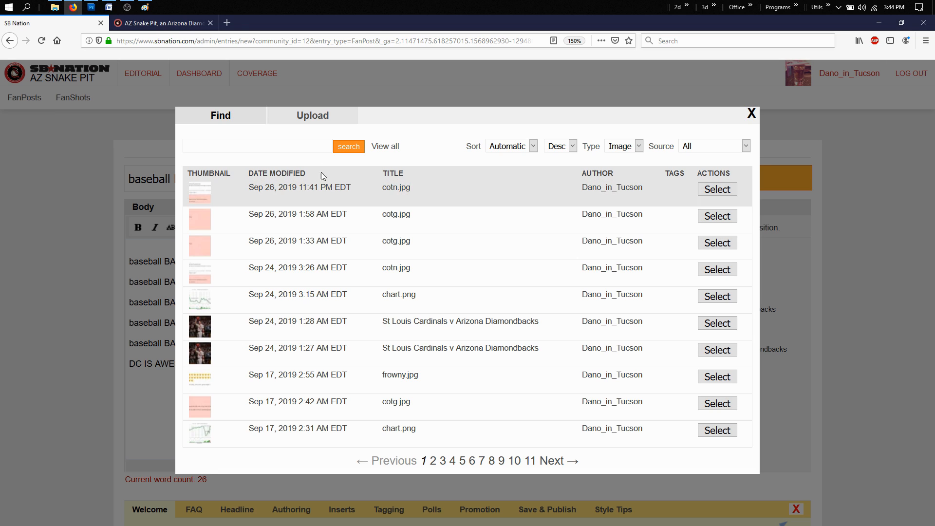
{"action": "left_click", "coordinate": [325, 121]}
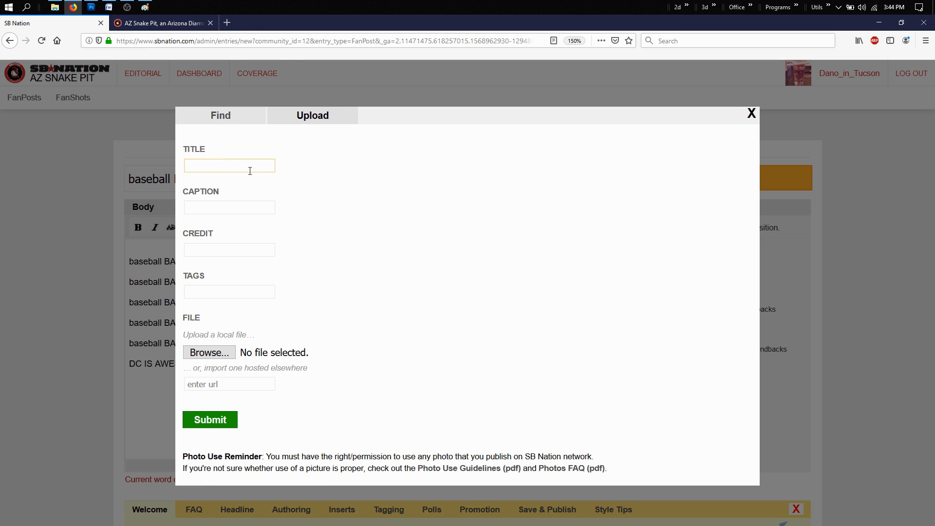
{"action": "left_click", "coordinate": [218, 354]}
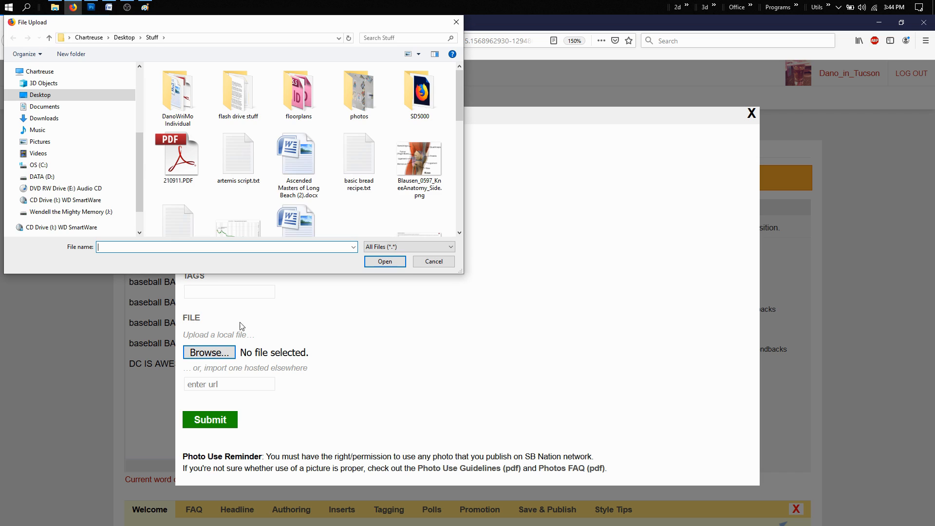
{"action": "scroll", "coordinate": [304, 158], "scroll_direction": "down", "scroll_amount": 5}
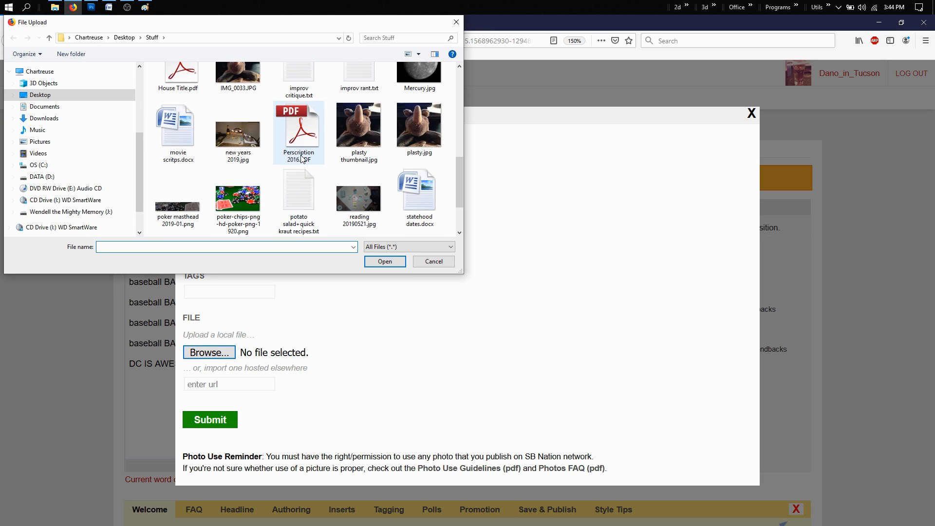
{"action": "scroll", "coordinate": [302, 158], "scroll_direction": "up", "scroll_amount": 3}
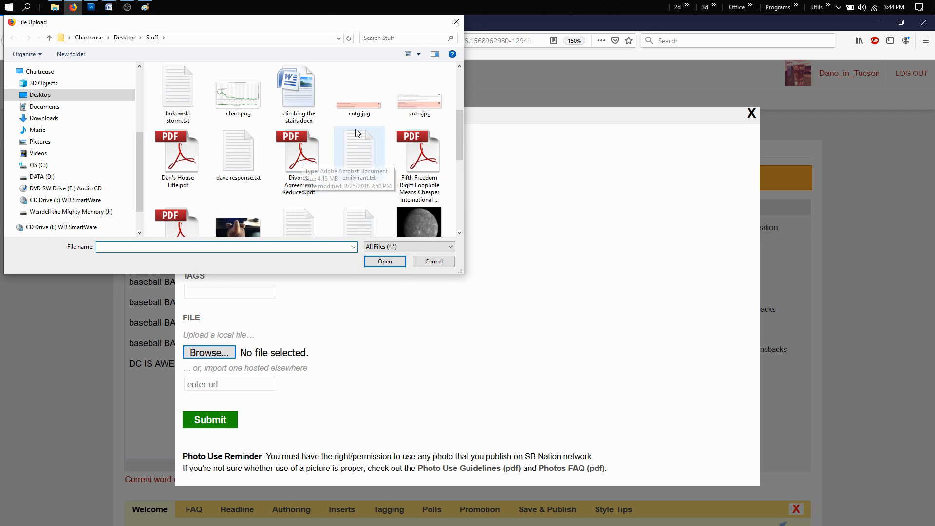
{"action": "left_click", "coordinate": [367, 107]}
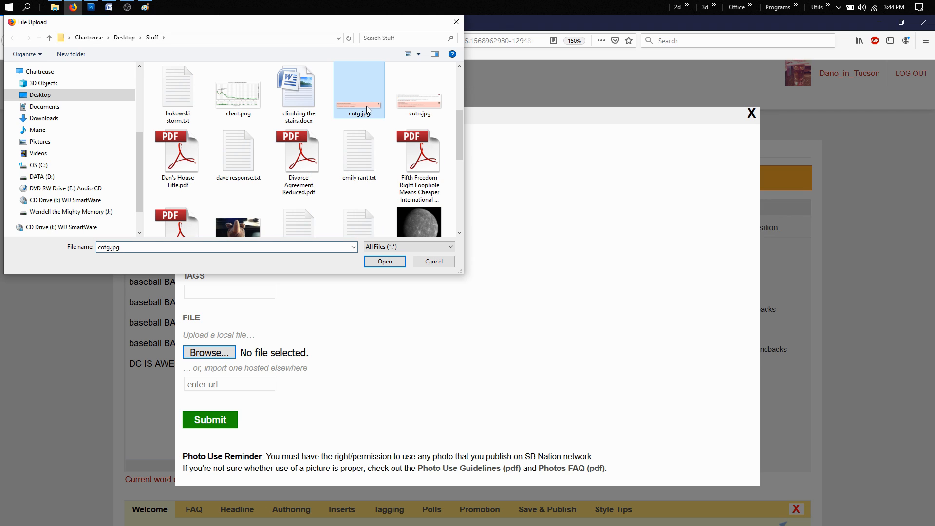
{"action": "left_click", "coordinate": [390, 263]}
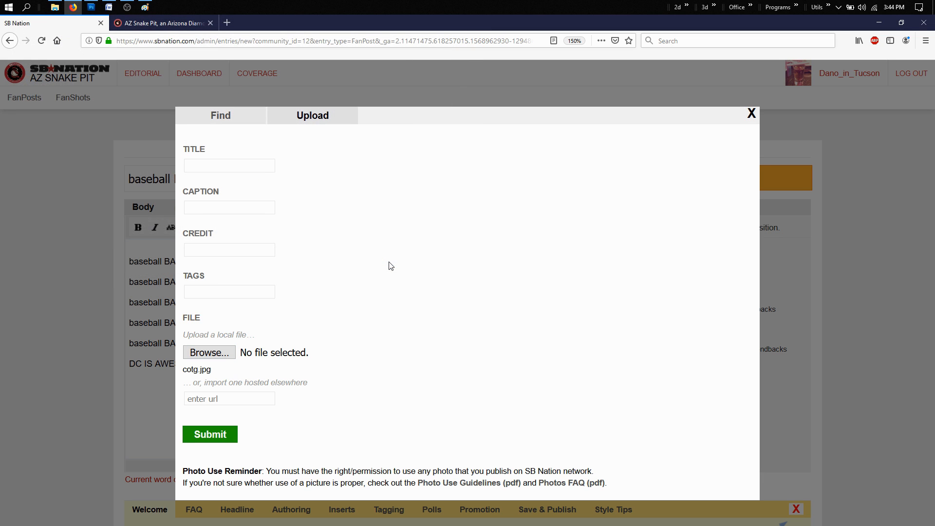
{"action": "left_click", "coordinate": [210, 438]}
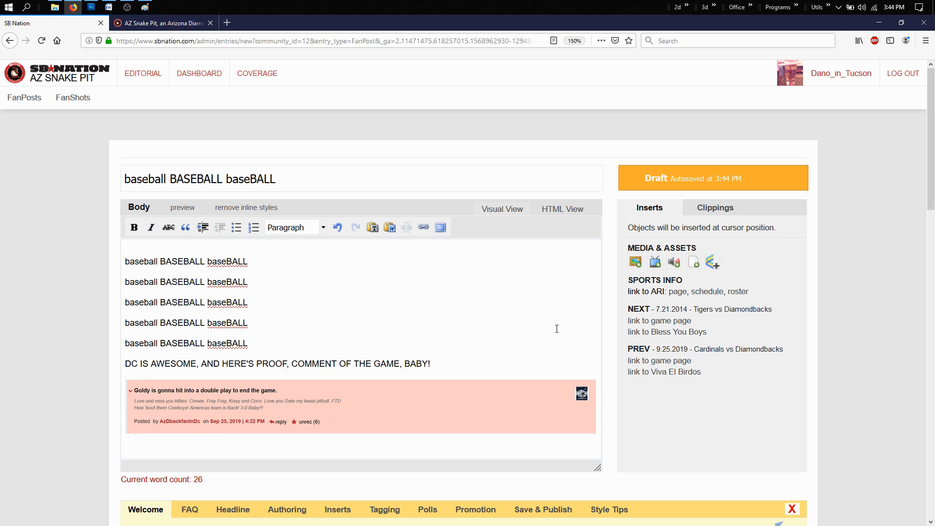
Step: Preview the unpublished FanPost draft and check how the text and the comment image are displayed
{"action": "scroll", "coordinate": [478, 406], "scroll_direction": "down", "scroll_amount": 4}
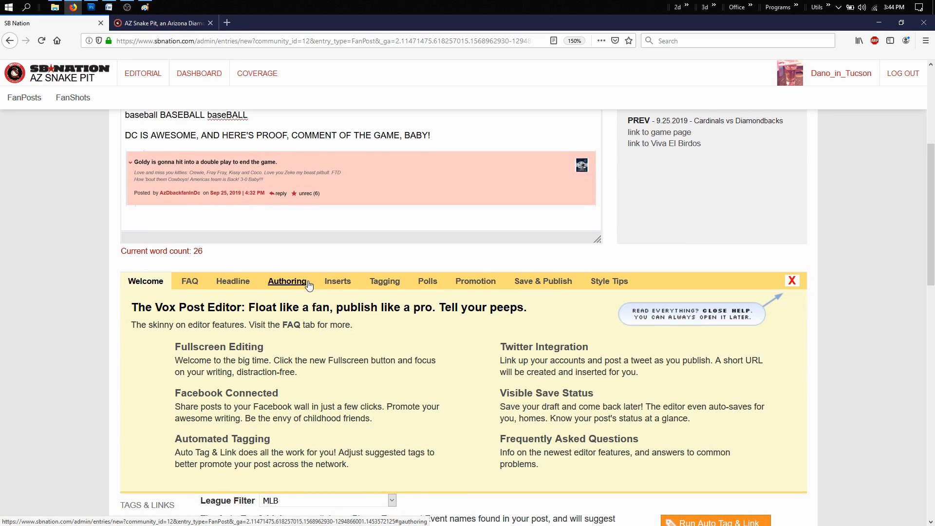
{"action": "scroll", "coordinate": [309, 286], "scroll_direction": "down", "scroll_amount": 5}
{"action": "scroll", "coordinate": [310, 284], "scroll_direction": "down", "scroll_amount": 7}
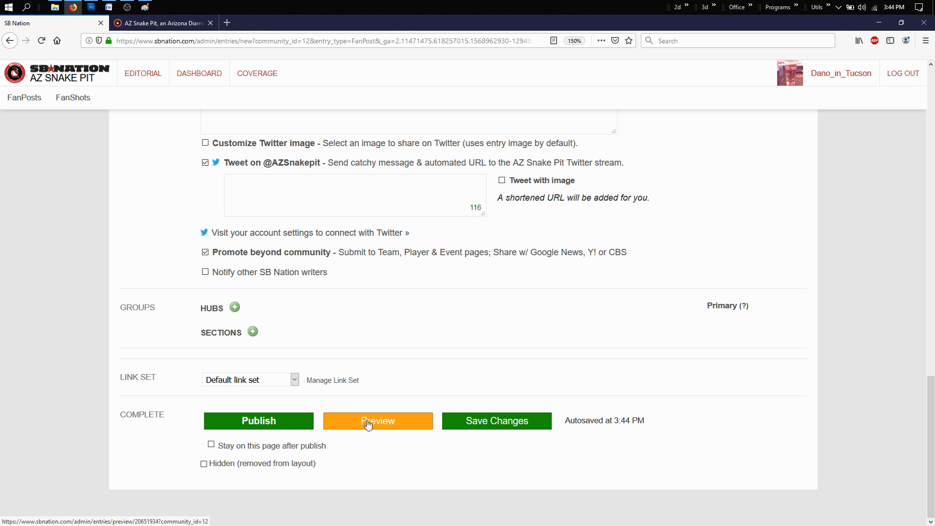
{"action": "left_click", "coordinate": [367, 423]}
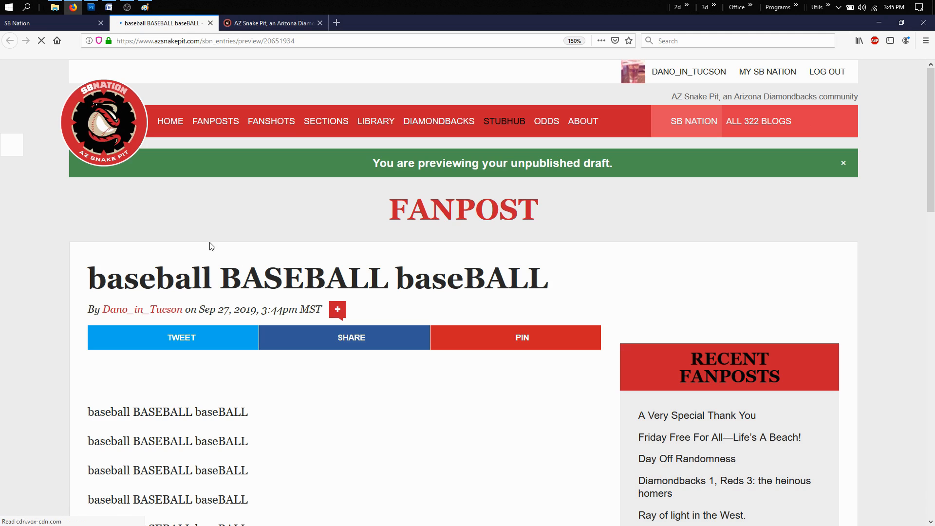
{"action": "scroll", "coordinate": [303, 223], "scroll_direction": "down", "scroll_amount": 5}
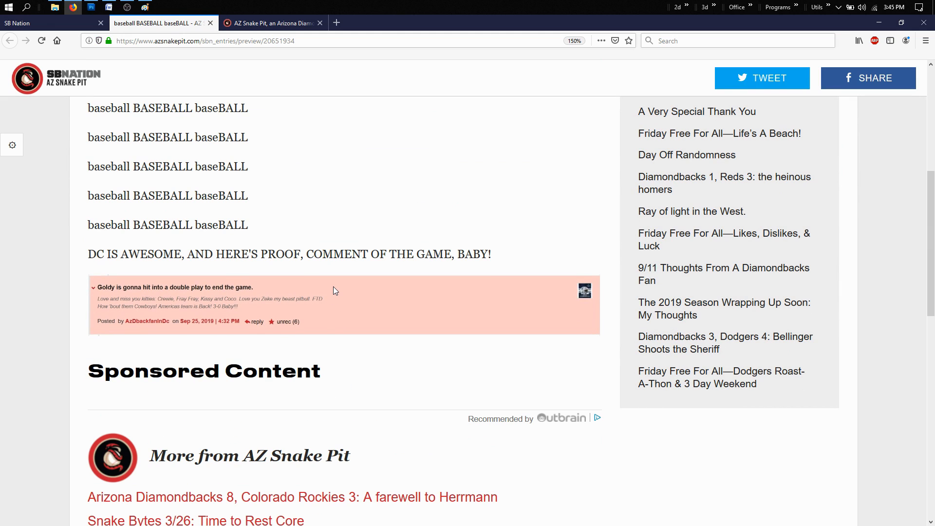
{"action": "scroll", "coordinate": [334, 286], "scroll_direction": "up", "scroll_amount": 5}
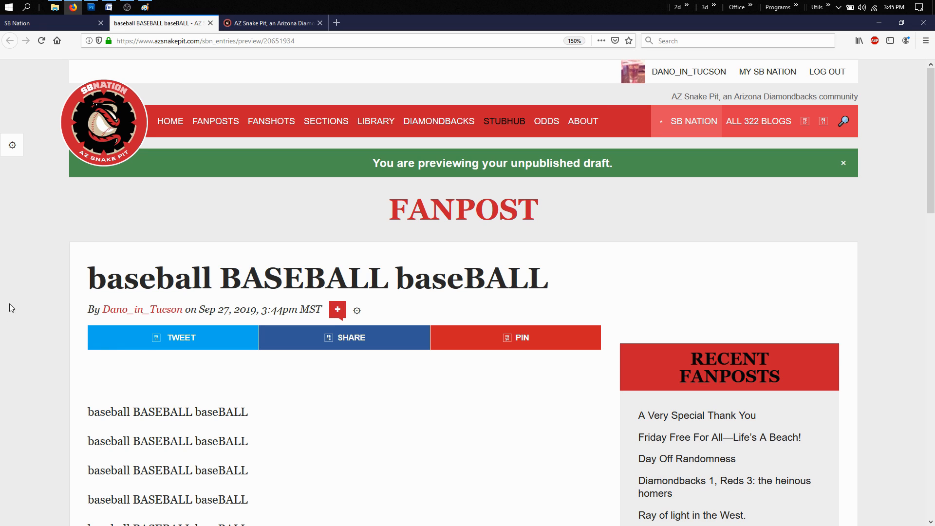
{"action": "mouse_move", "coordinate": [2, 153]}
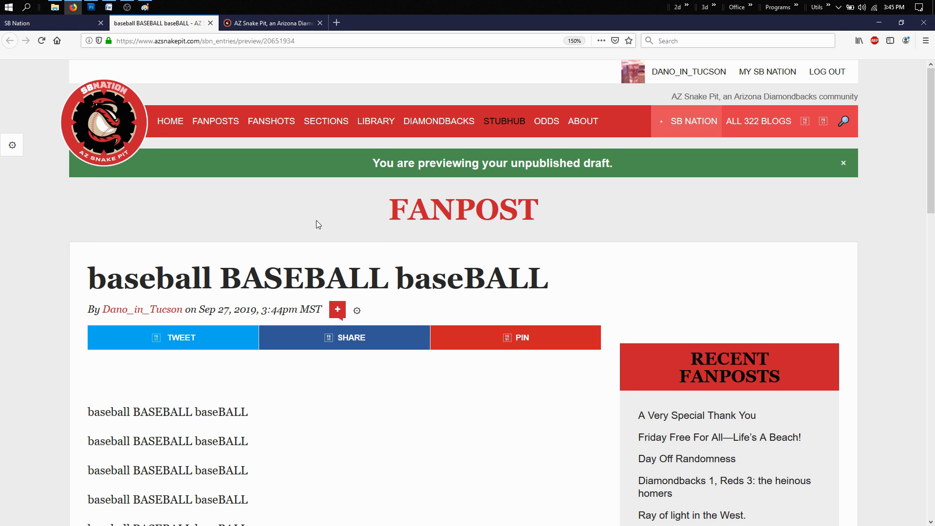